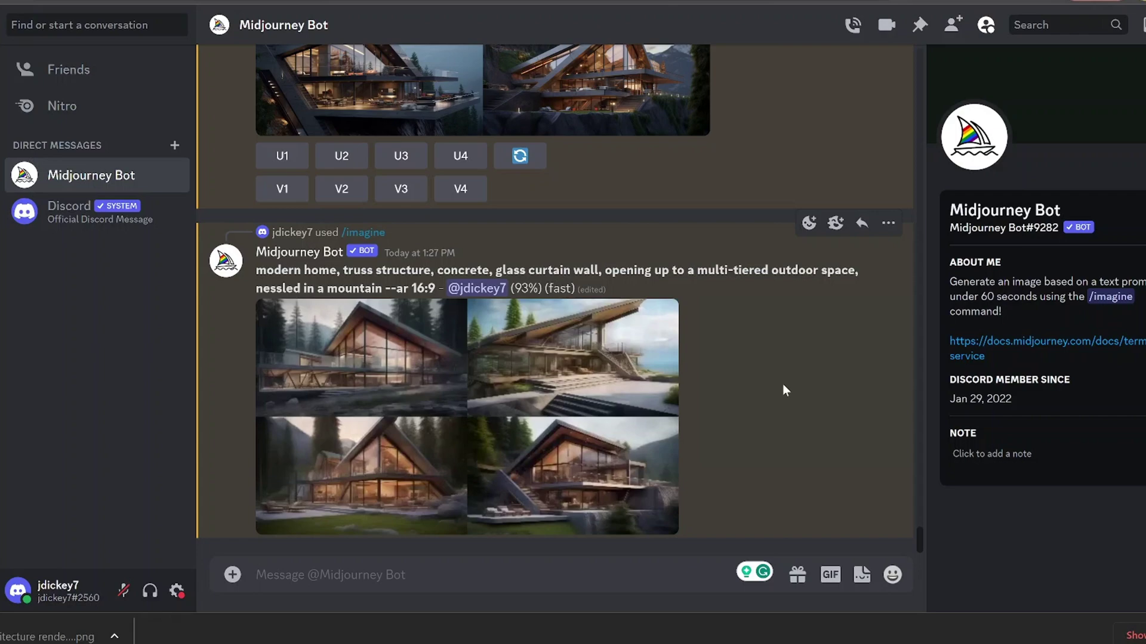
Enlarge the earlier generated house grid to view it full-size
left_click(634, 369)
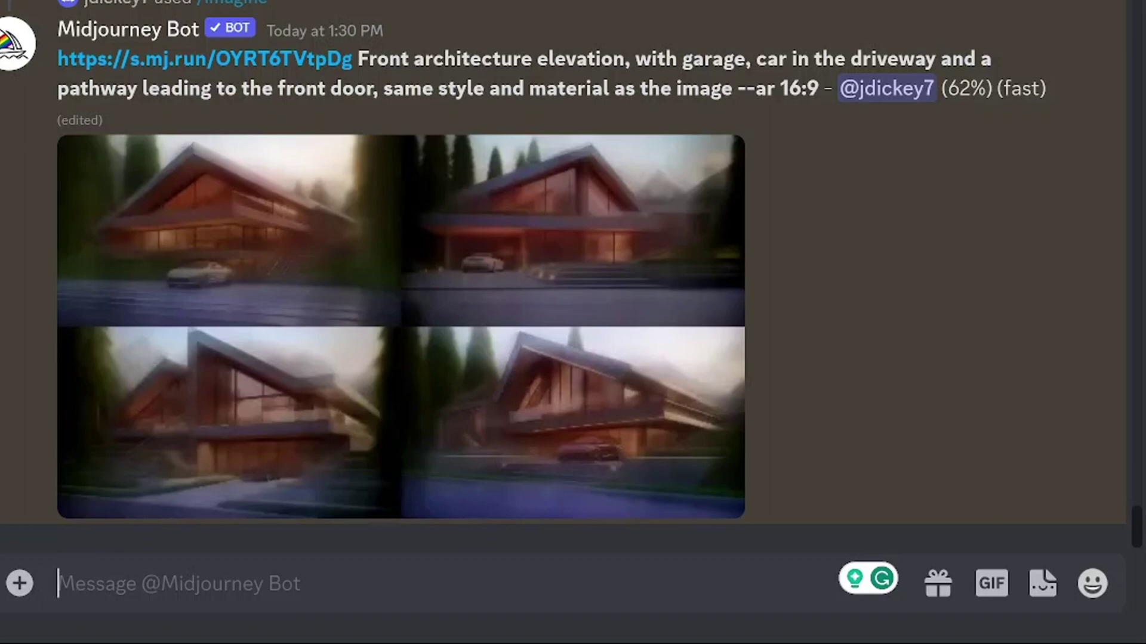
Review the front elevation grid, then resend the prompt adding 'wide angled lense, focus in the middle of the image'
left_click(546, 356)
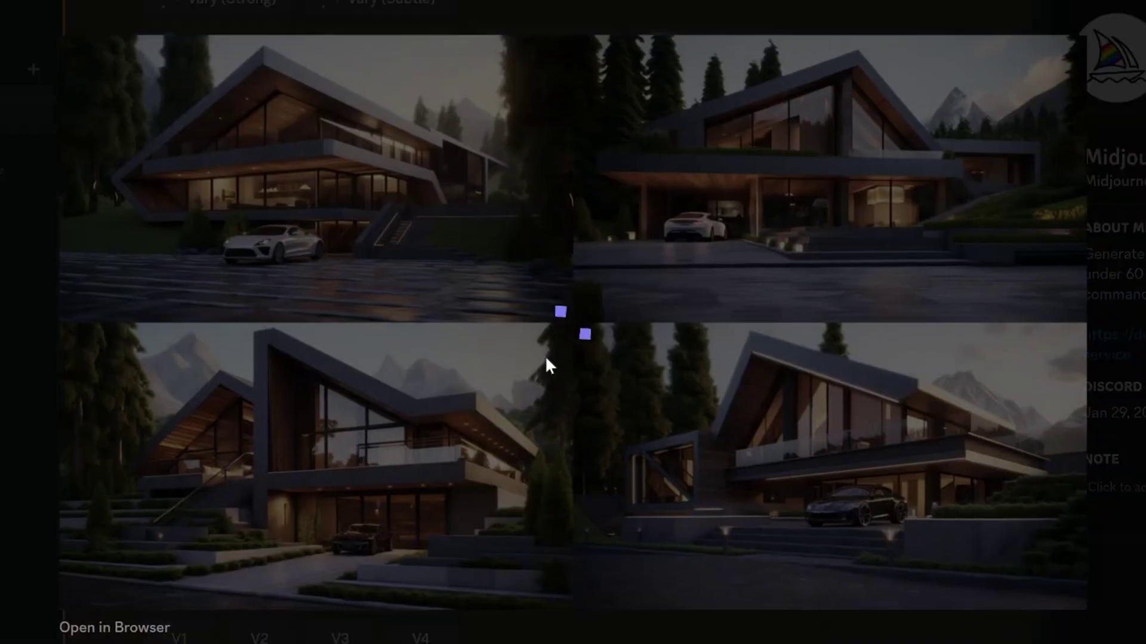
key("Escape")
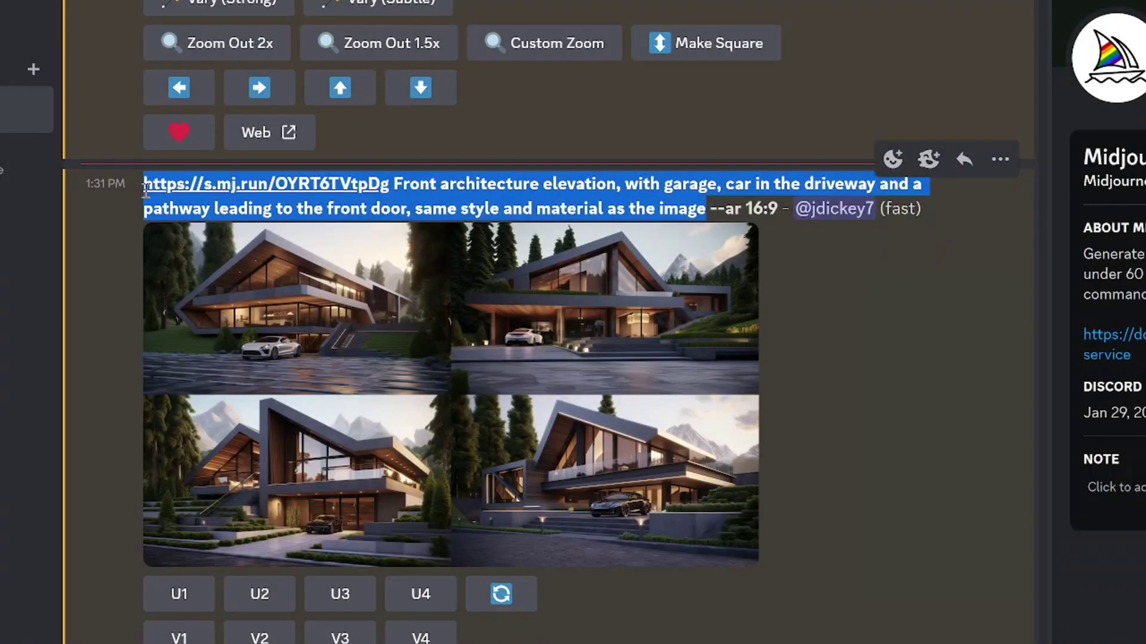
left_click(295, 600)
type("/ima")
key("Tab")
type("https://s.mj.run/OYRT6TVtpDg Front architecture elevation, with garage, car in the driveway and a pathway leading to the front door, same style and material as the image")
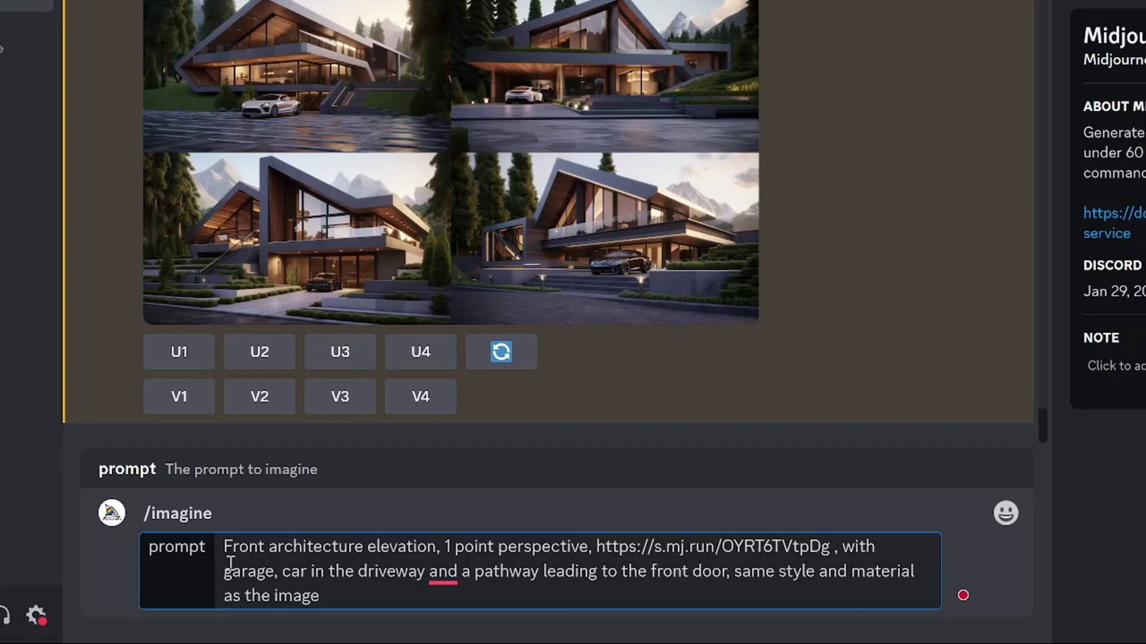
type("wide angled lense, focus in the middle of the image,")
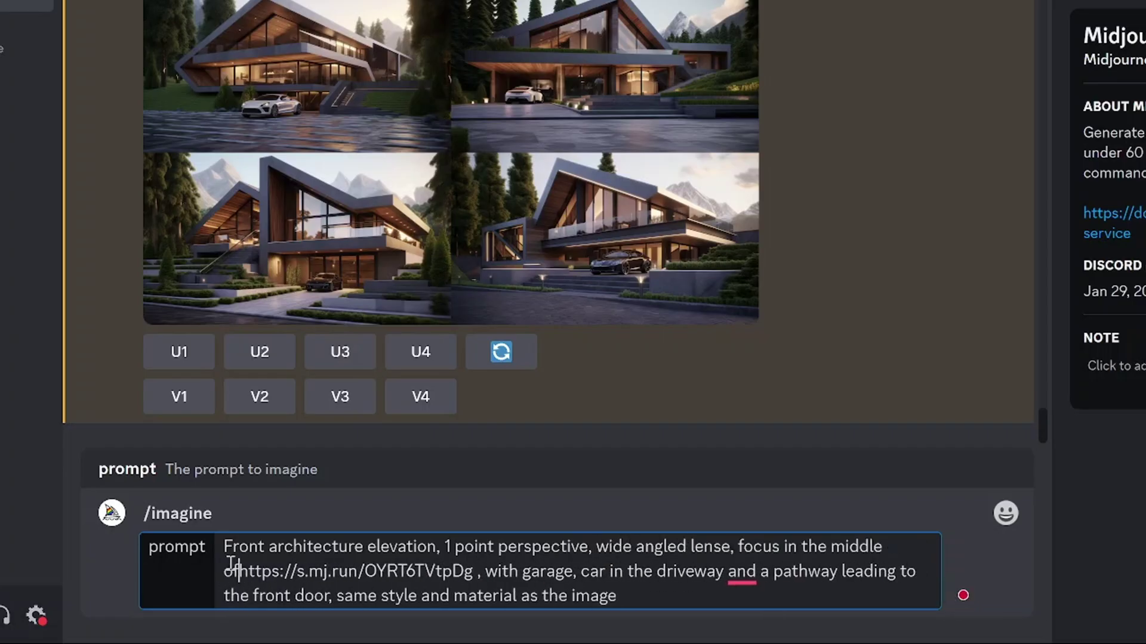
key("Return")
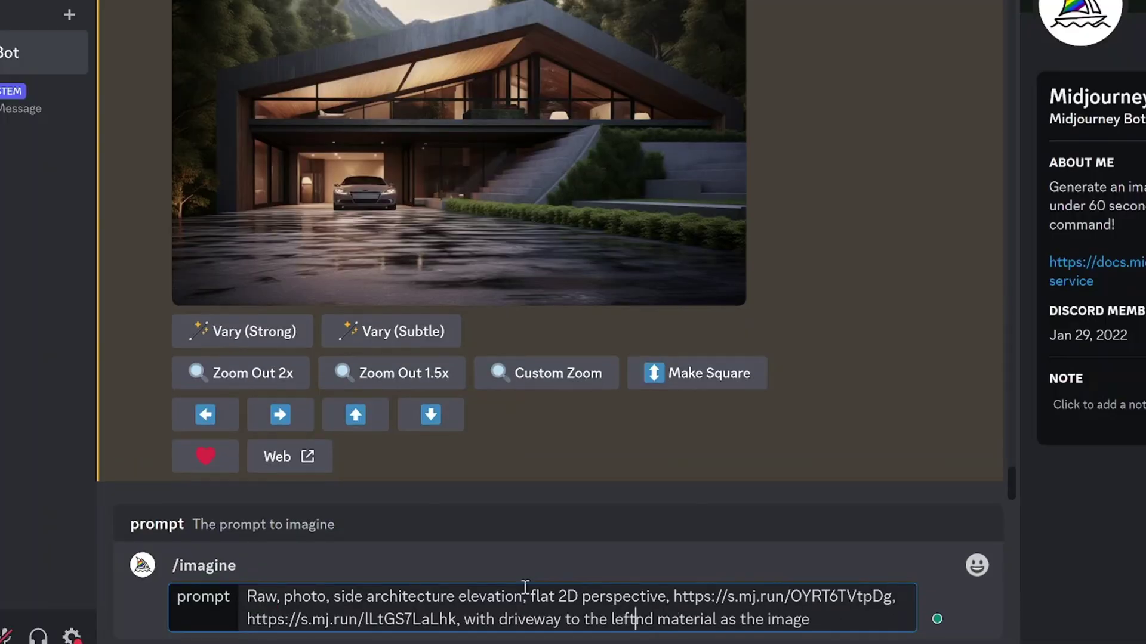
Edit the prompt to a raw flat side elevation, remove 'drawing', and upscale the grid's first image
type("backyard and")
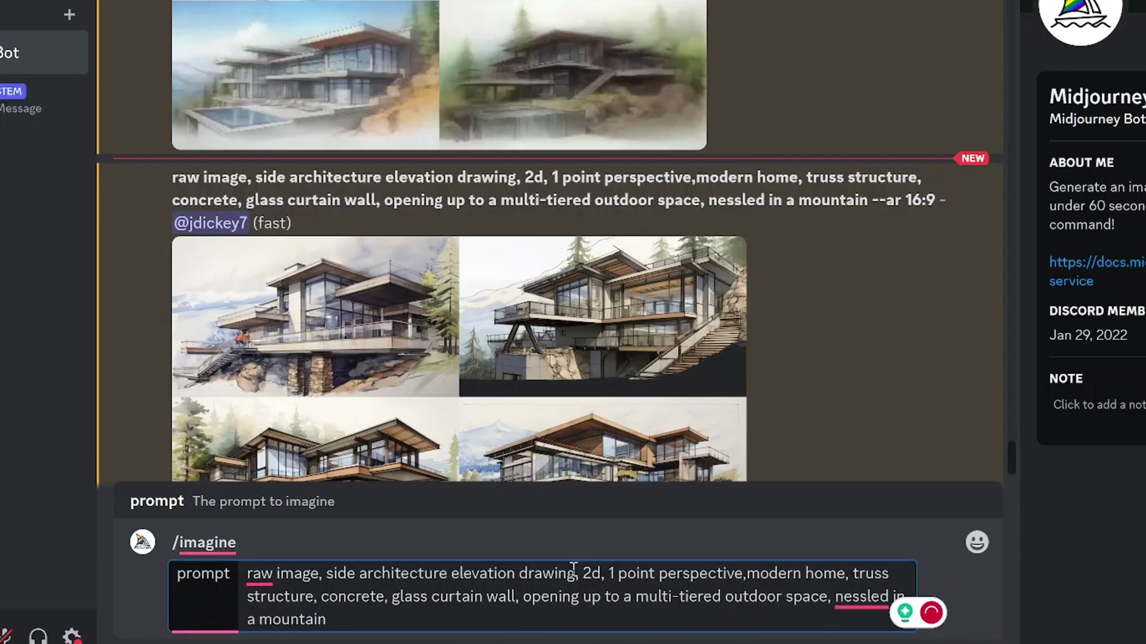
double_click(519, 574)
key("BackSpace")
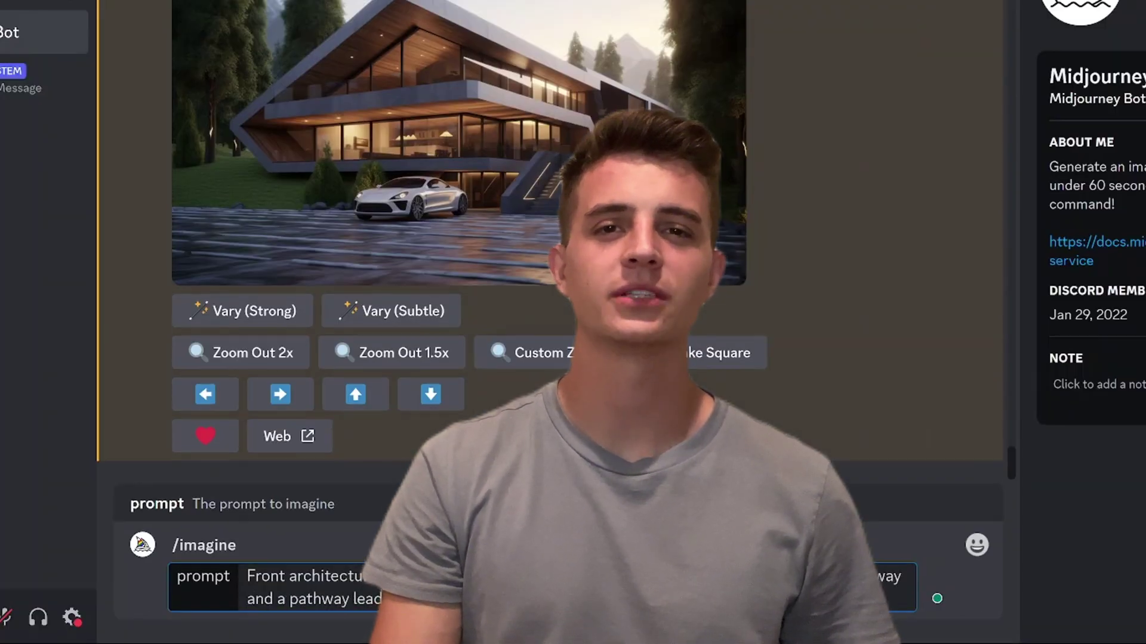
type("Raw, ph")
left_click(206, 481)
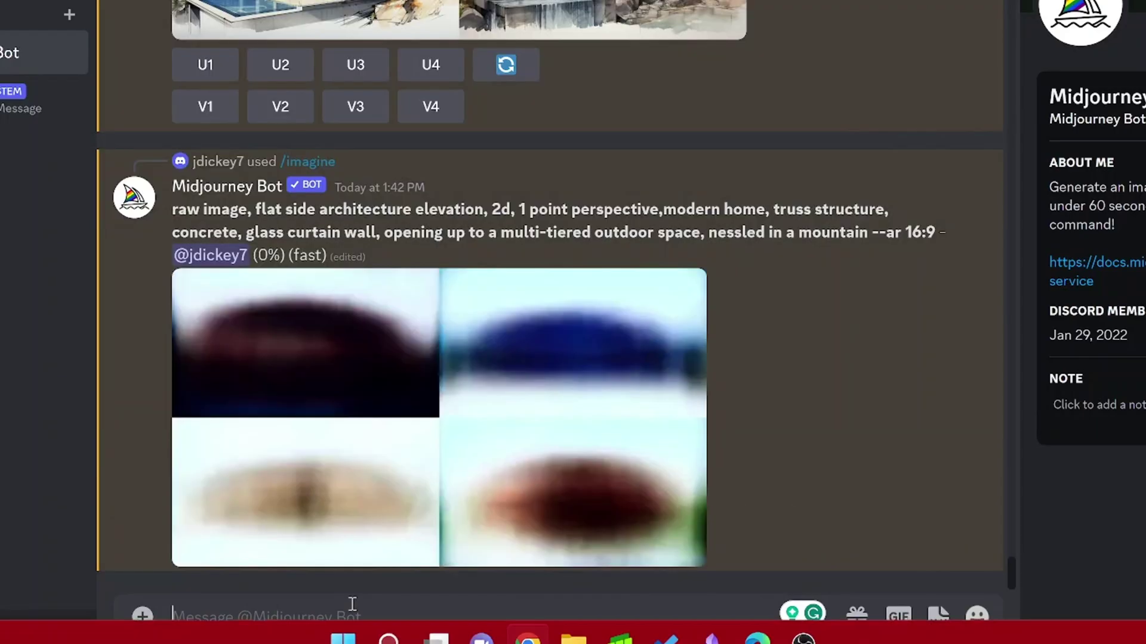
Send the earlier prompt as a back perspective elevation without the '2d, 1 point perspective' wording
left_click_drag(862, 197, 167, 171)
type("raw image, flat side architecture elevation, 2d, 1 point perspective,modern home, truss structure, concrete, glass curtain wall, opening up to a multi-tiered outdoor space, nessled in a mountain")
type("pack perspective")
left_click(769, 574)
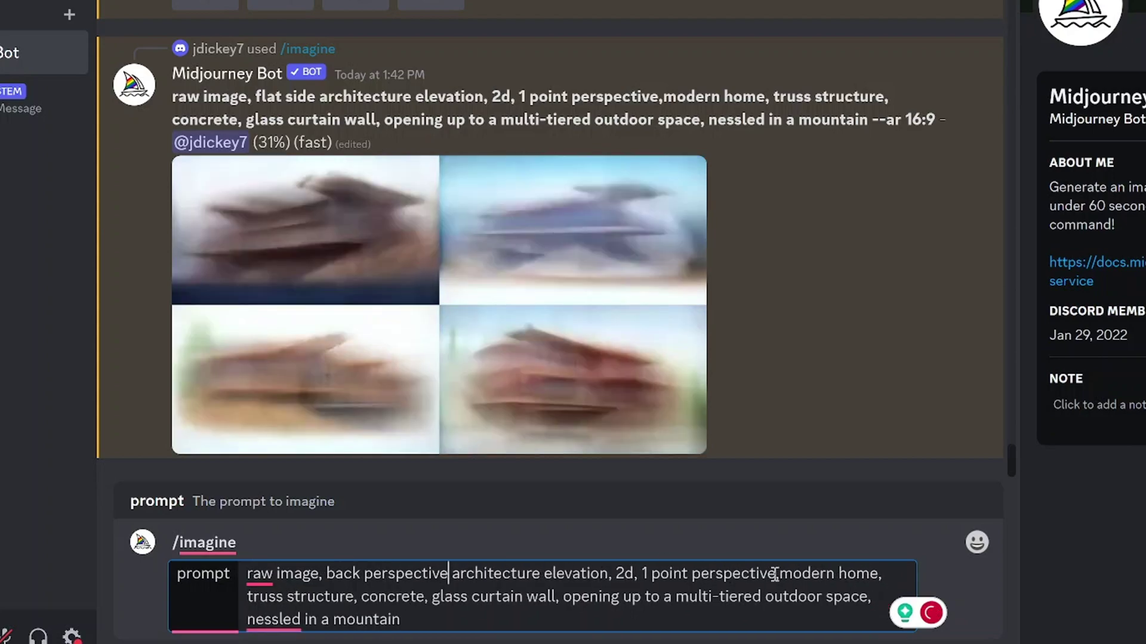
key("BackSpace")
key("BackSpace")
key("BackSpace")
key("BackSpace")
key("BackSpace")
key("BackSpace")
key("BackSpace")
key("BackSpace")
key("BackSpace")
key("BackSpace")
key("BackSpace")
key("BackSpace")
key("BackSpace")
key("BackSpace")
key("BackSpace")
key("BackSpace")
key("BackSpace")
key("BackSpace")
key("BackSpace")
key("BackSpace")
key("Return")
Start a new /imagine with the copied prompt plus an angled roof form
type("/i")
key("Tab")
type("raw image, flat side architecture elevation, 2d, 1 point perspective,modern home, truss structure, concrete, glass curtain wall, opening up to a multi-tiered outdoor space")
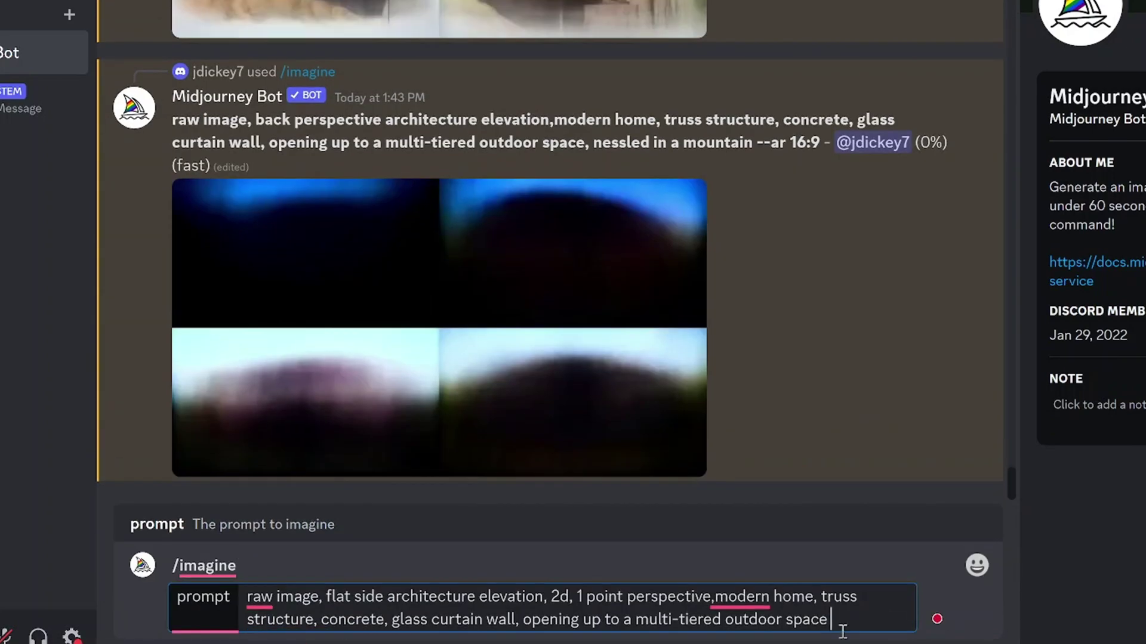
type("angled roof ro")
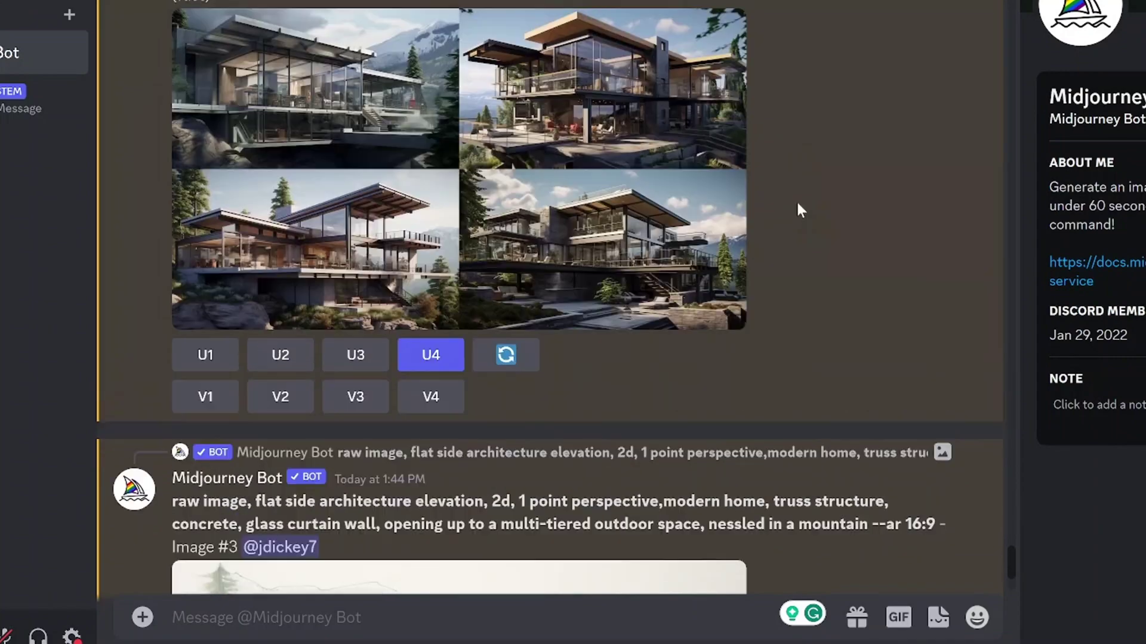
Look through the finished grids, viewing the photoreal house and A-frame grid full-size
scroll(854, 202, "up", 15)
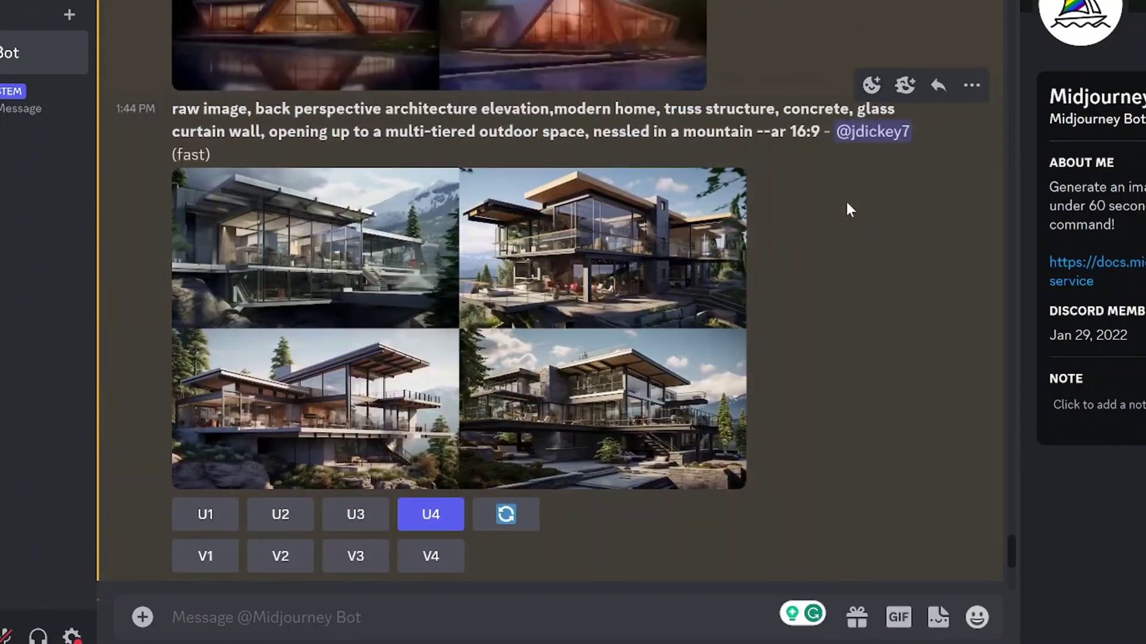
scroll(793, 251, "up", 2)
scroll(770, 268, "up", 4)
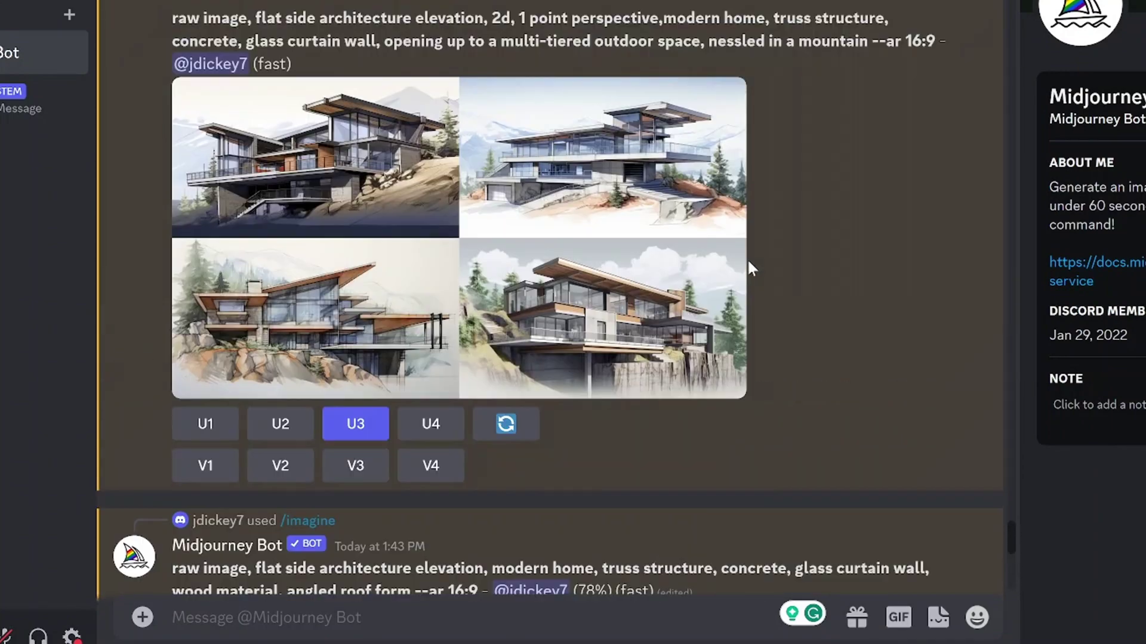
scroll(752, 268, "down", 2)
scroll(758, 264, "down", 8)
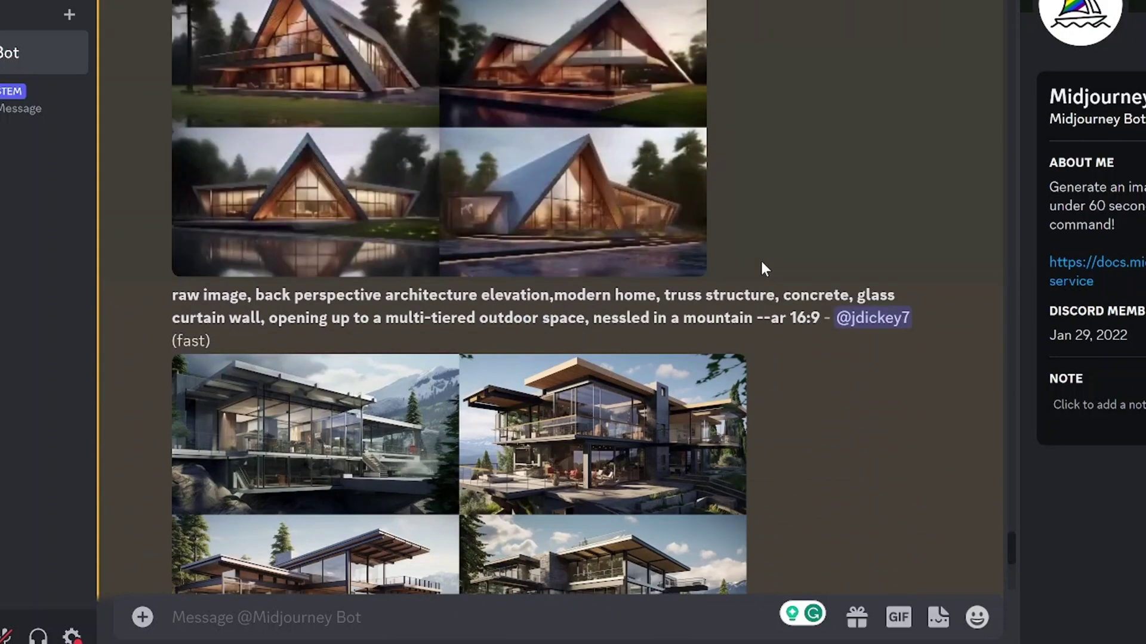
scroll(761, 259, "up", 5)
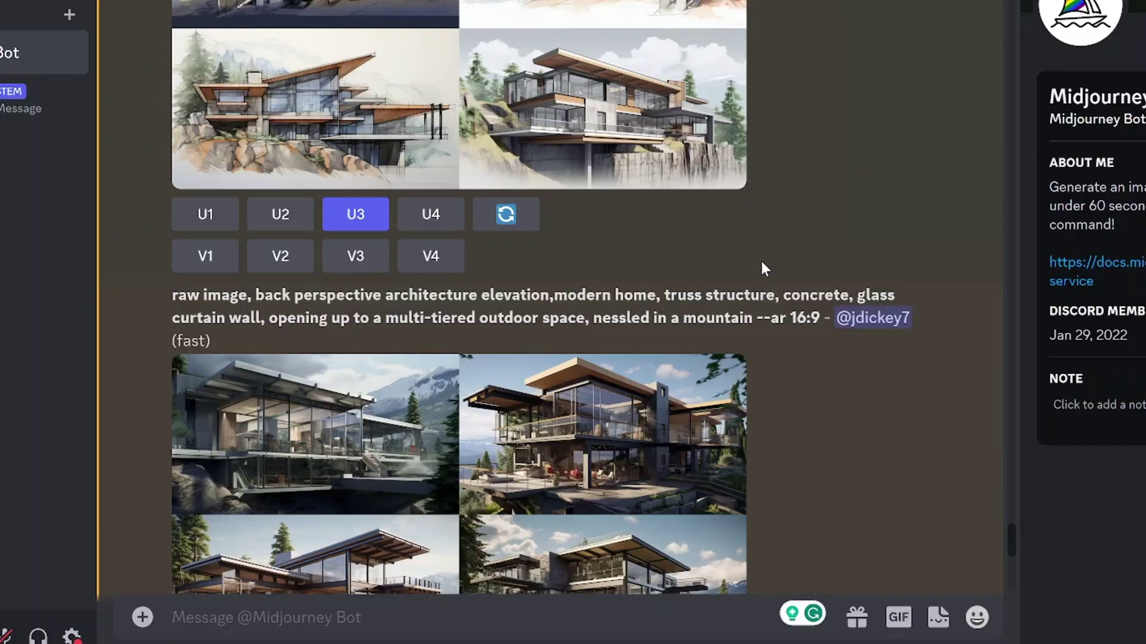
scroll(478, 253, "up", 5)
scroll(484, 262, "down", 15)
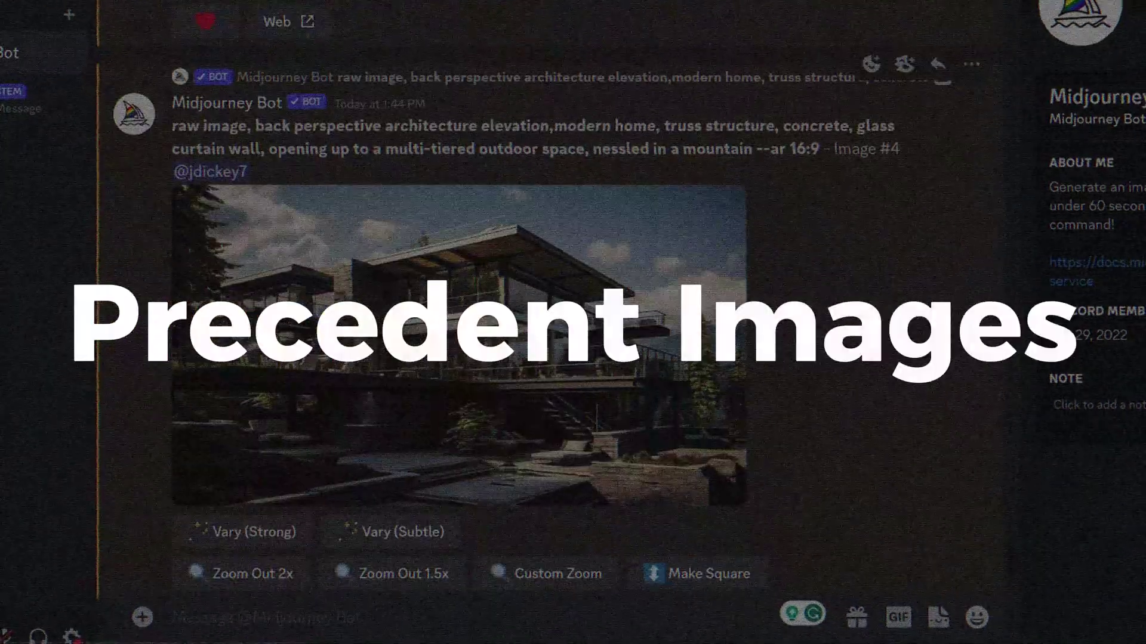
left_click(521, 290)
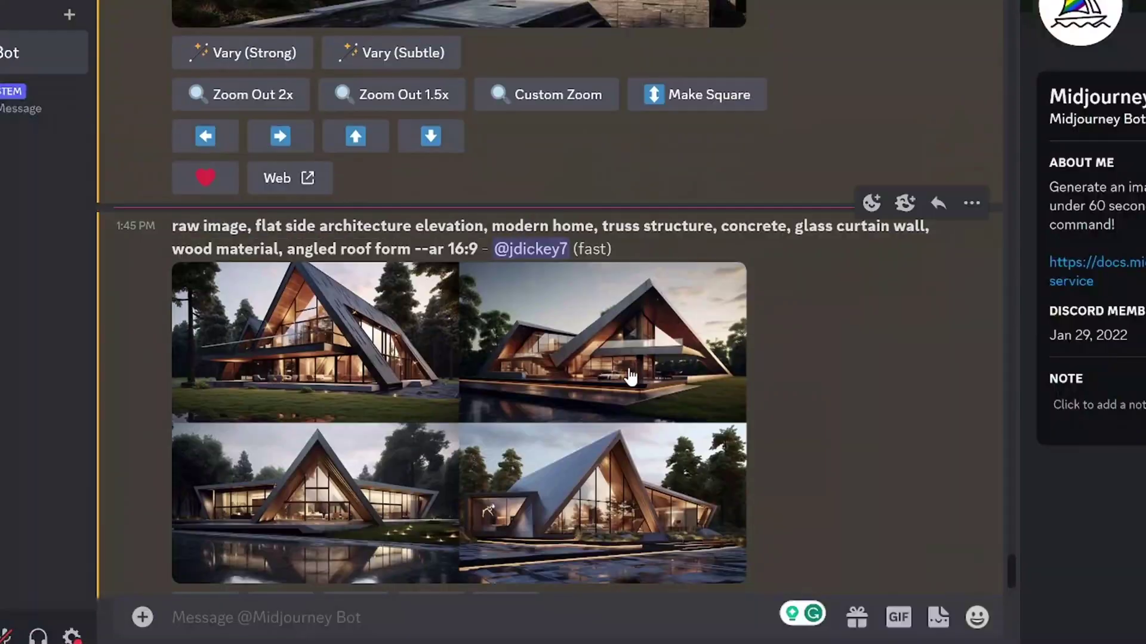
left_click(628, 362)
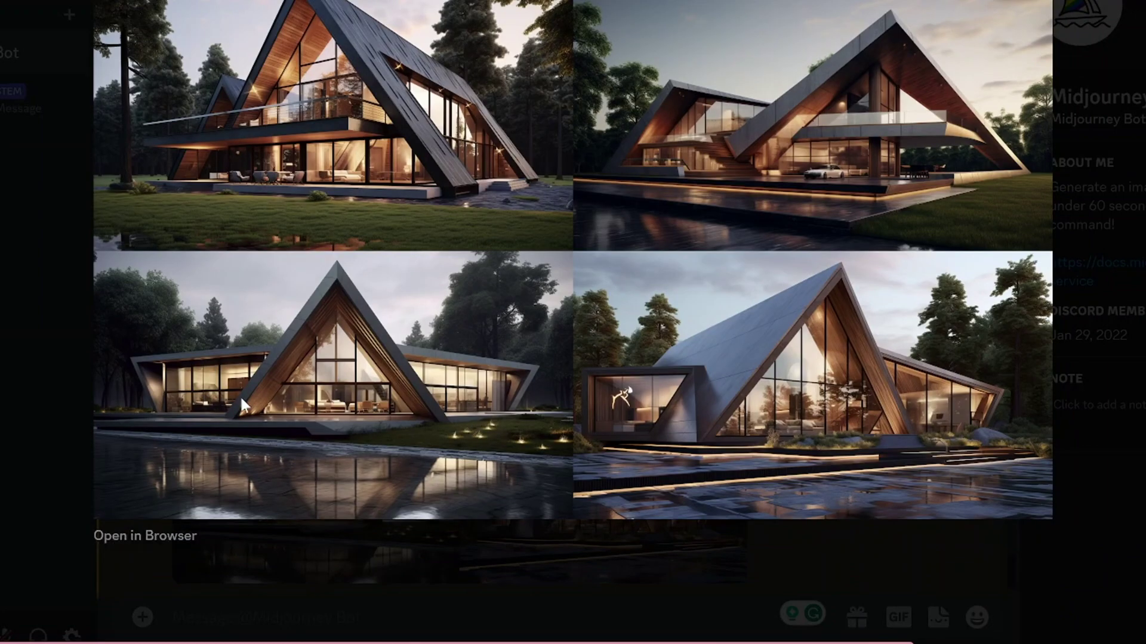
key("Escape")
Upscale the third A-frame house image
scroll(625, 324, "down", 2)
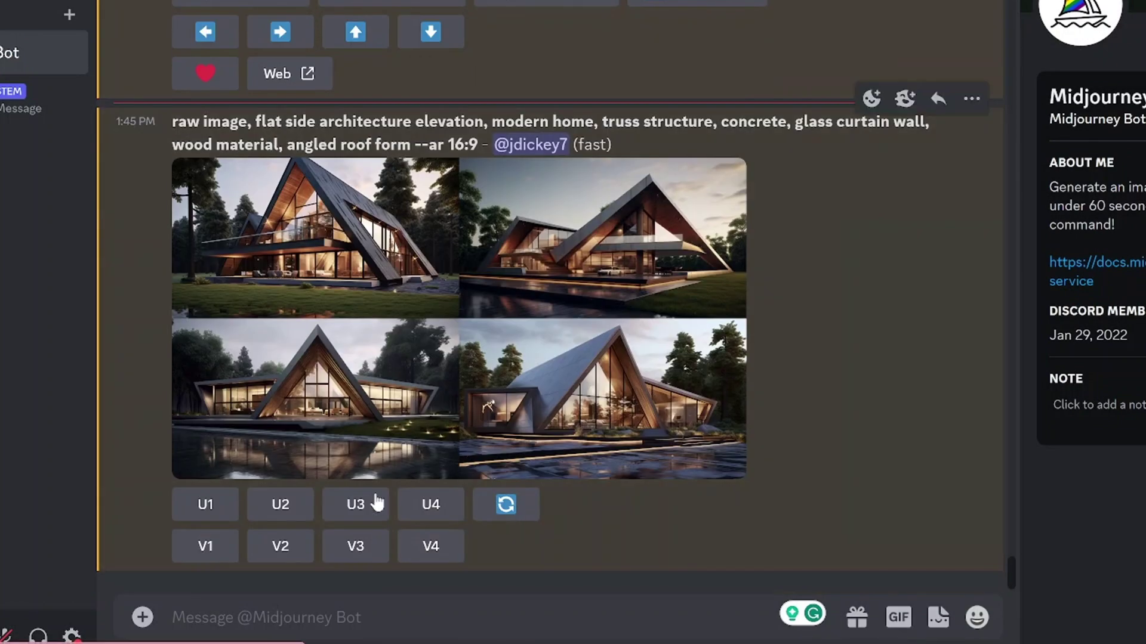
left_click(357, 503)
scroll(902, 335, "up", 10)
scroll(785, 319, "up", 10)
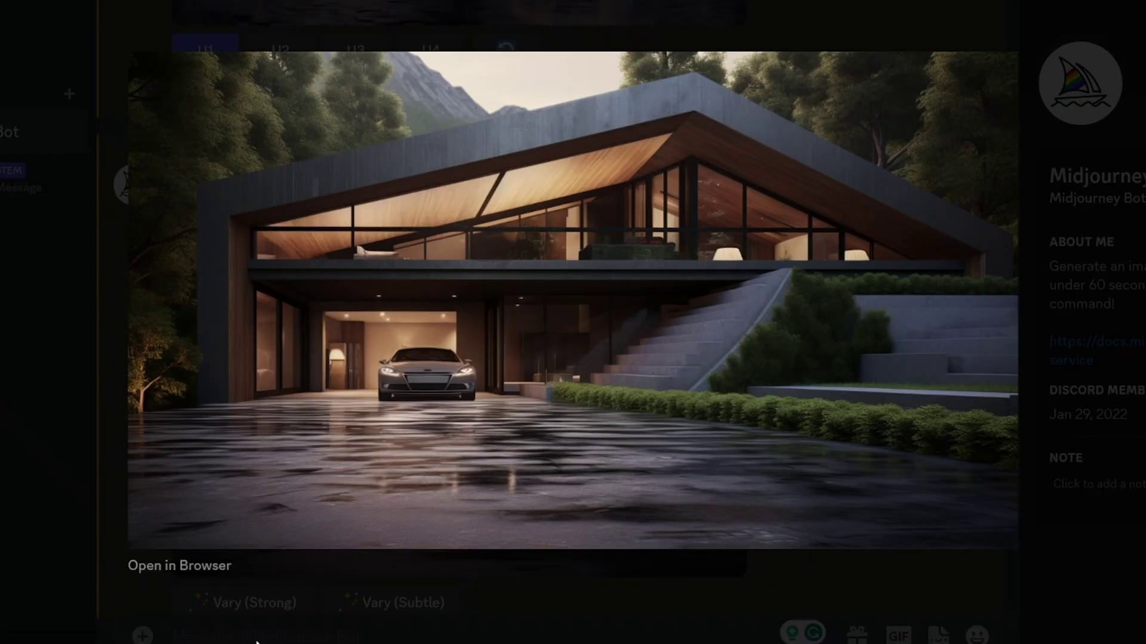
Send an image-linked prompt for a side elevation of this image, --ar 16:9
key("Escape")
type("/")
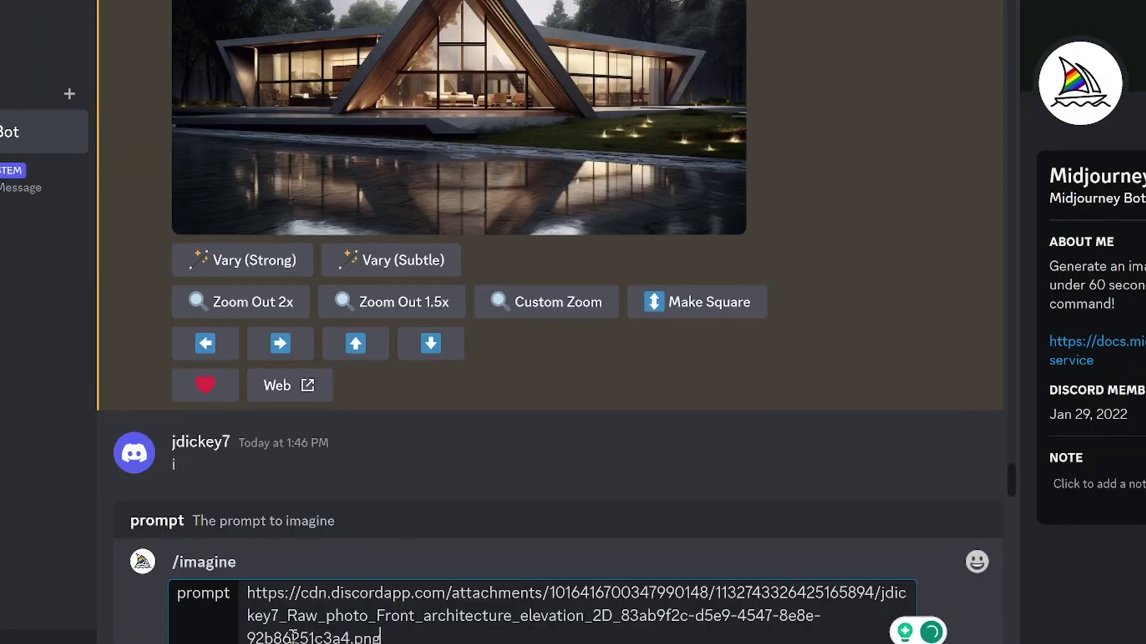
type("f this image --ar 16:9")
key("Return")
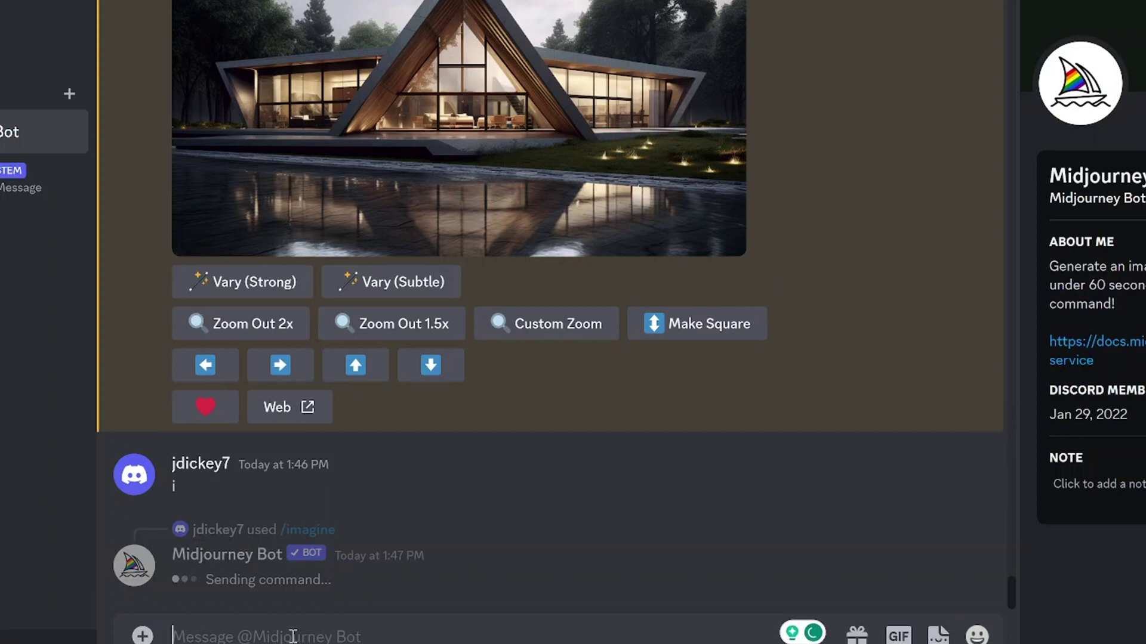
Start a second /imagine with the render's image link and 'raw photo'
type("/")
key("Tab")
key("ctrl+v")
type("raw photo")
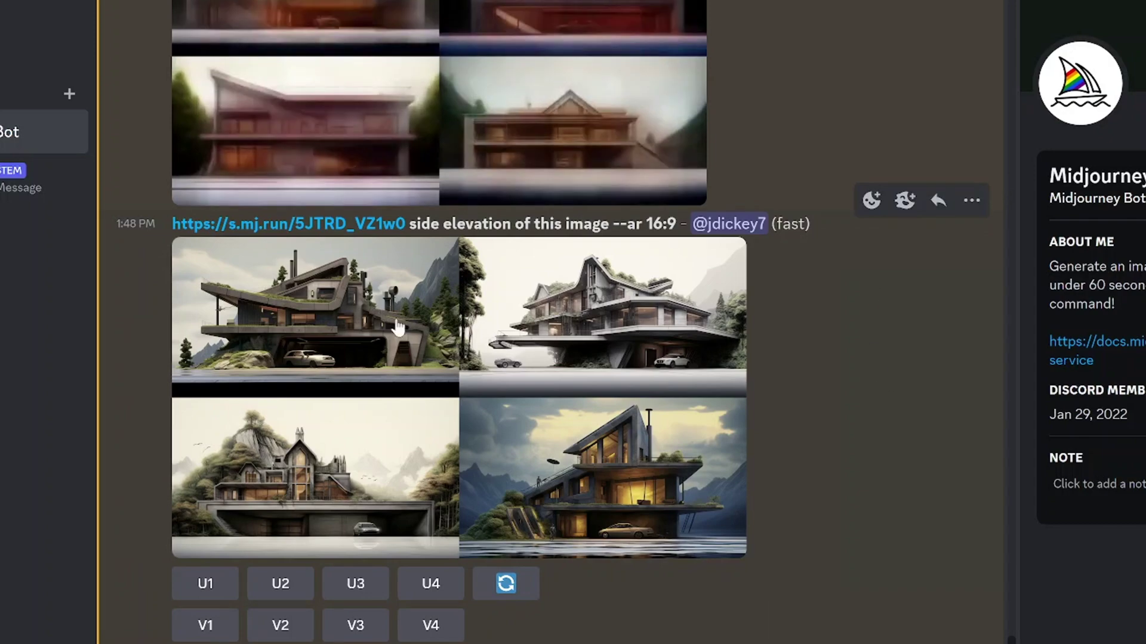
Scroll through the chat and view the four-house side elevation grid full-size
scroll(931, 506, "up", 4)
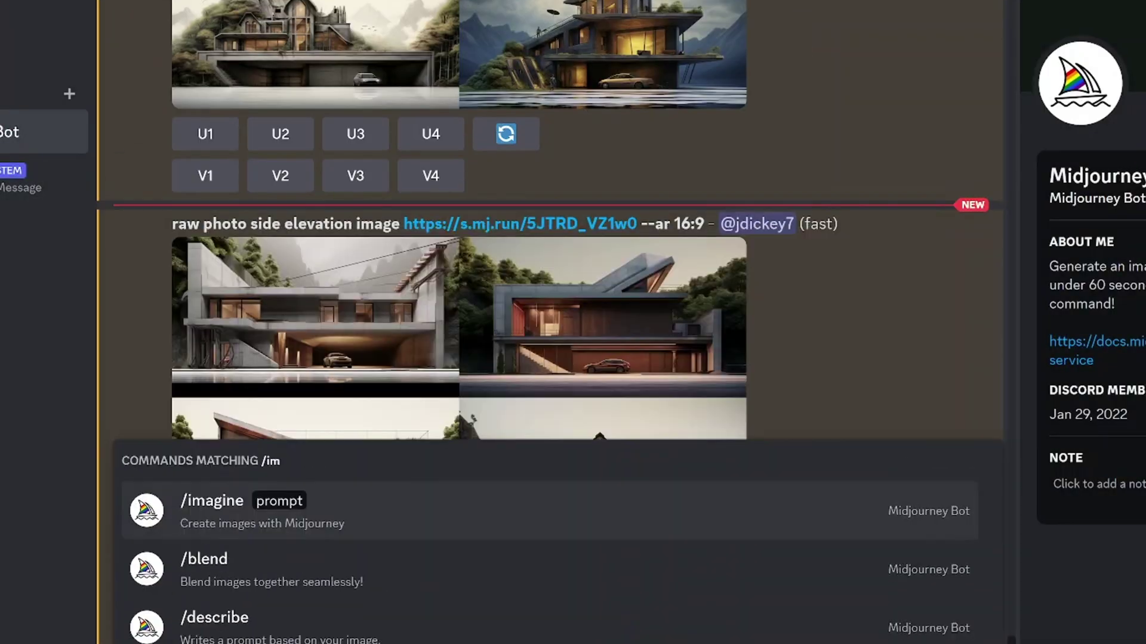
key("Tab")
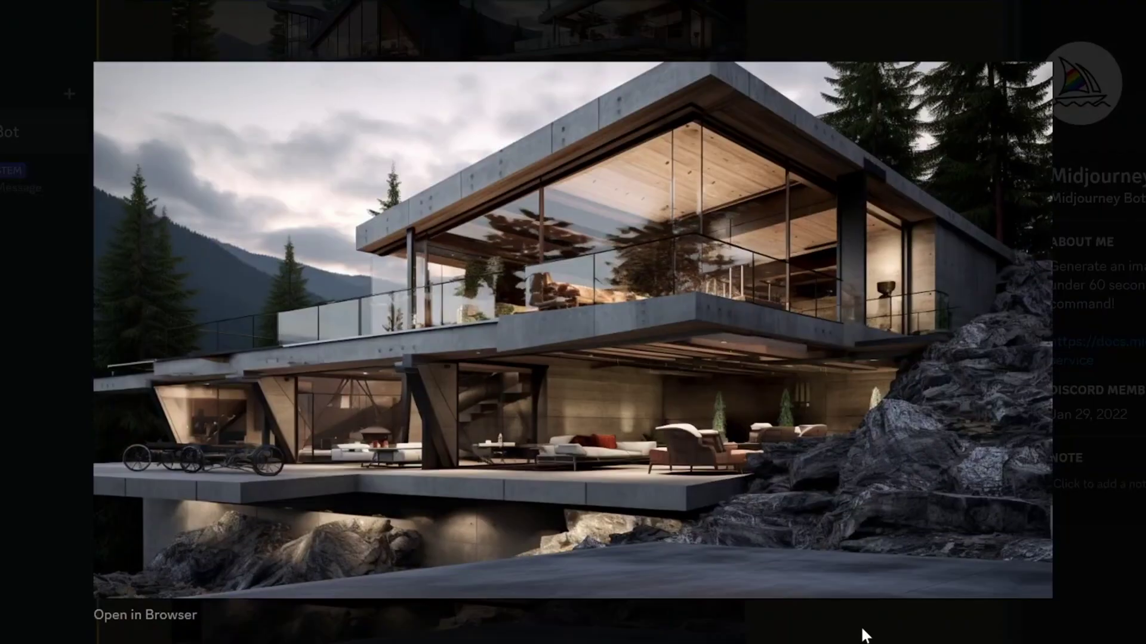
left_click(864, 636)
scroll(740, 349, "down", 2)
left_click(681, 338)
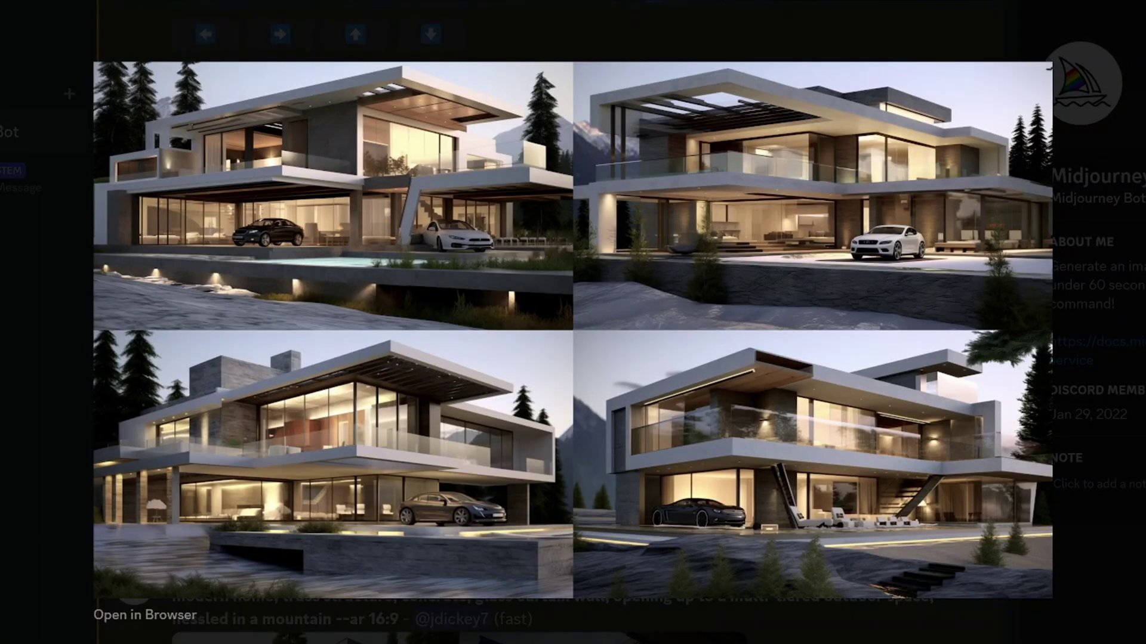
key("Escape")
scroll(652, 481, "down", 7)
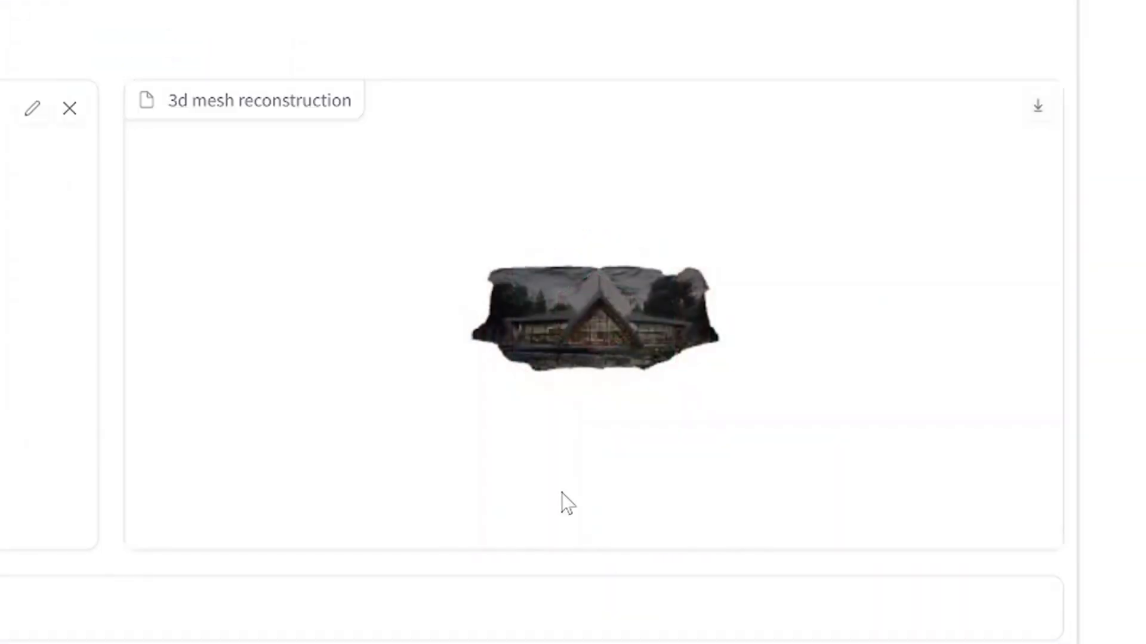
Orbit and zoom the reconstructed A-frame house mesh from several angles, ending on a frontal view
scroll(652, 336, "up", 5)
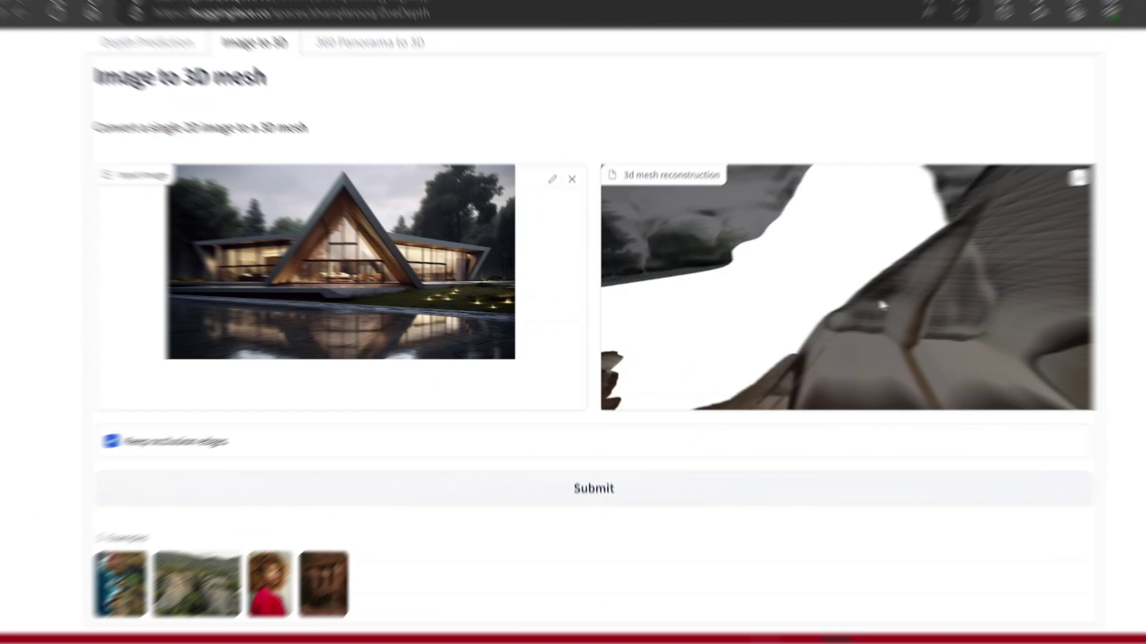
scroll(652, 336, "down", 5)
left_click_drag(876, 296, 823, 299)
scroll(867, 285, "up", 5)
scroll(901, 293, "down", 5)
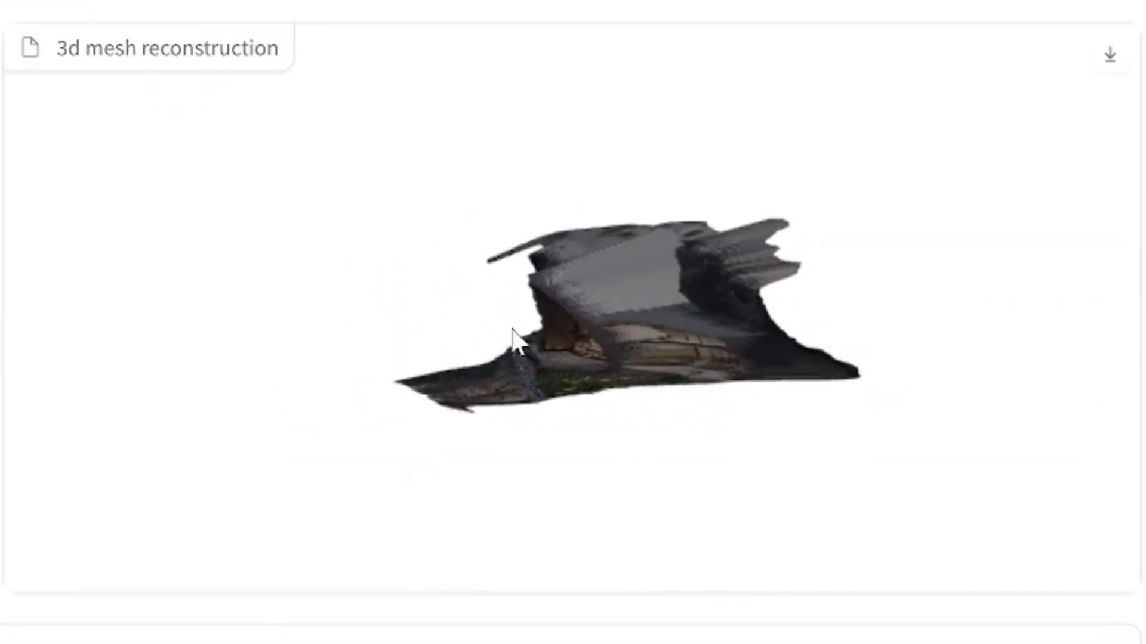
left_click_drag(514, 337, 639, 340)
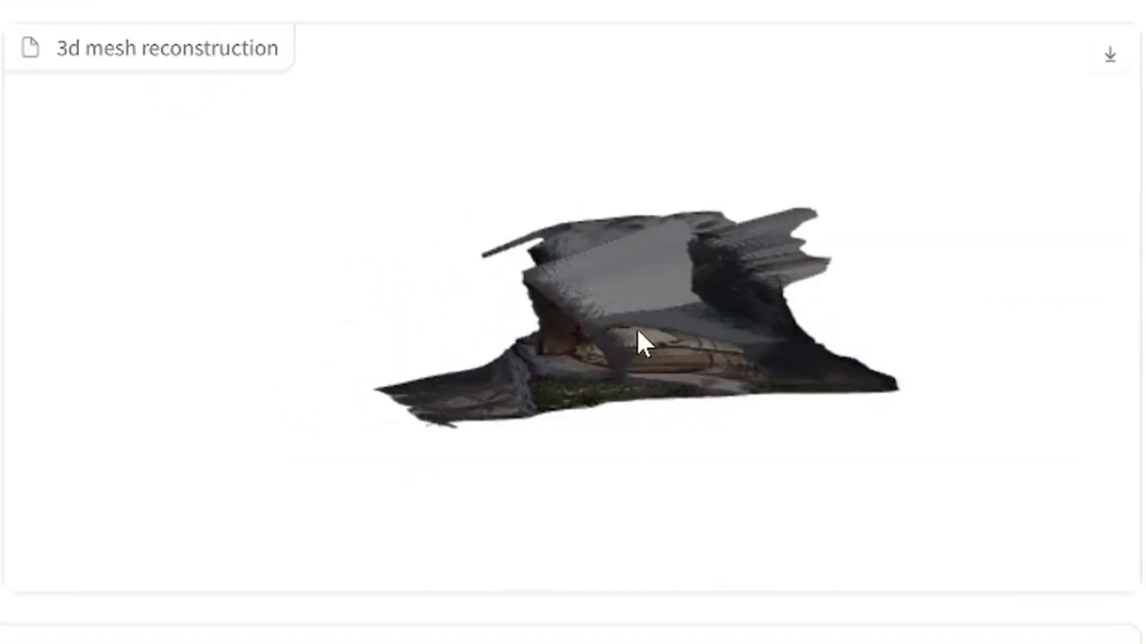
scroll(639, 340, "up", 5)
left_click_drag(811, 350, 939, 315)
scroll(736, 269, "down", 5)
left_click_drag(734, 268, 686, 275)
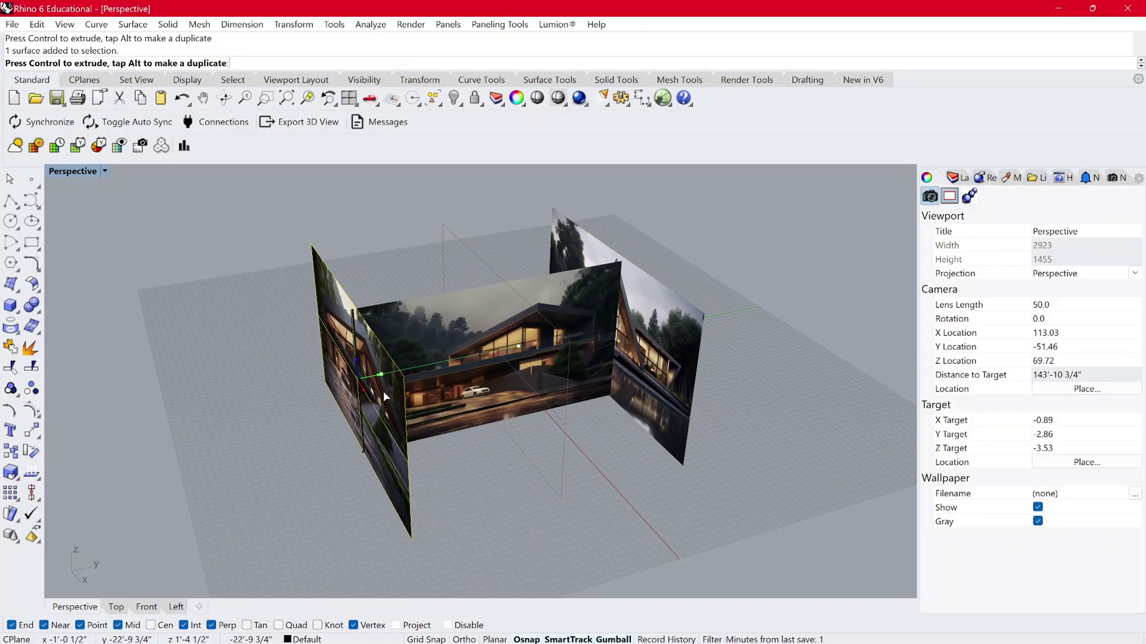
Select the picture surfaces and Scale them, setting the first reference point in Perspective, then Front
left_click(525, 310)
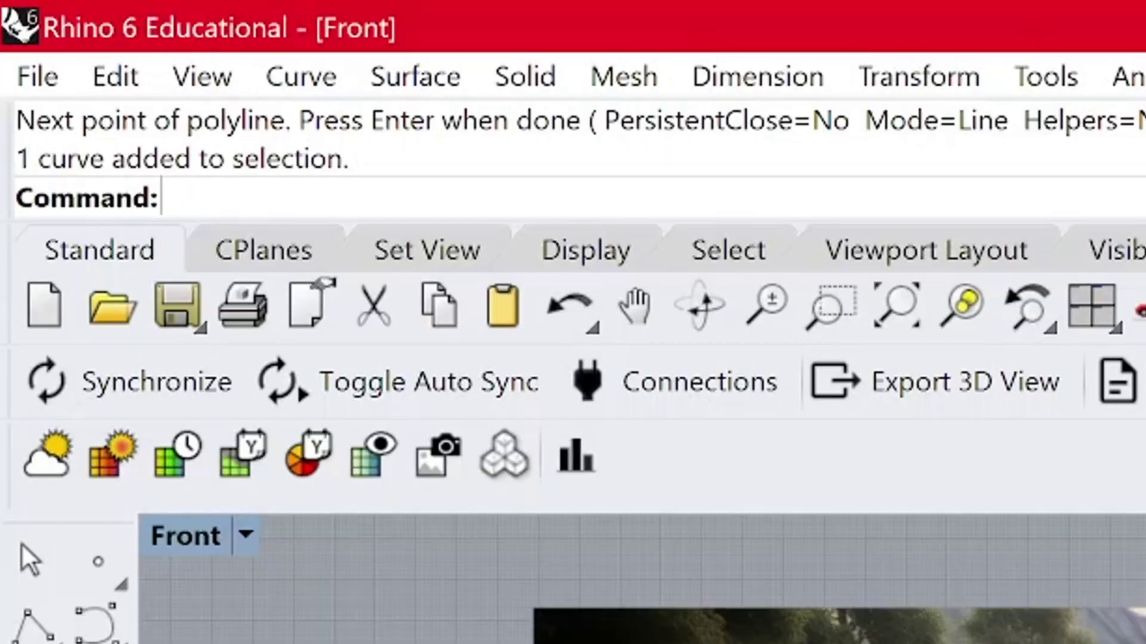
key("ctrl+a")
type("S")
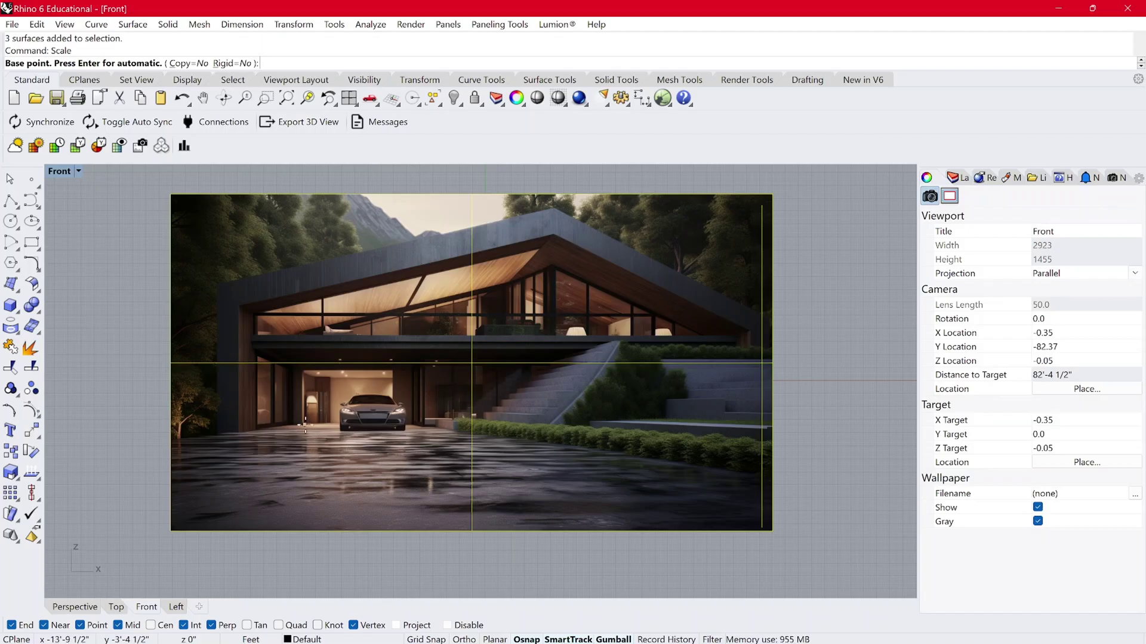
scroll(297, 404, "down", 1)
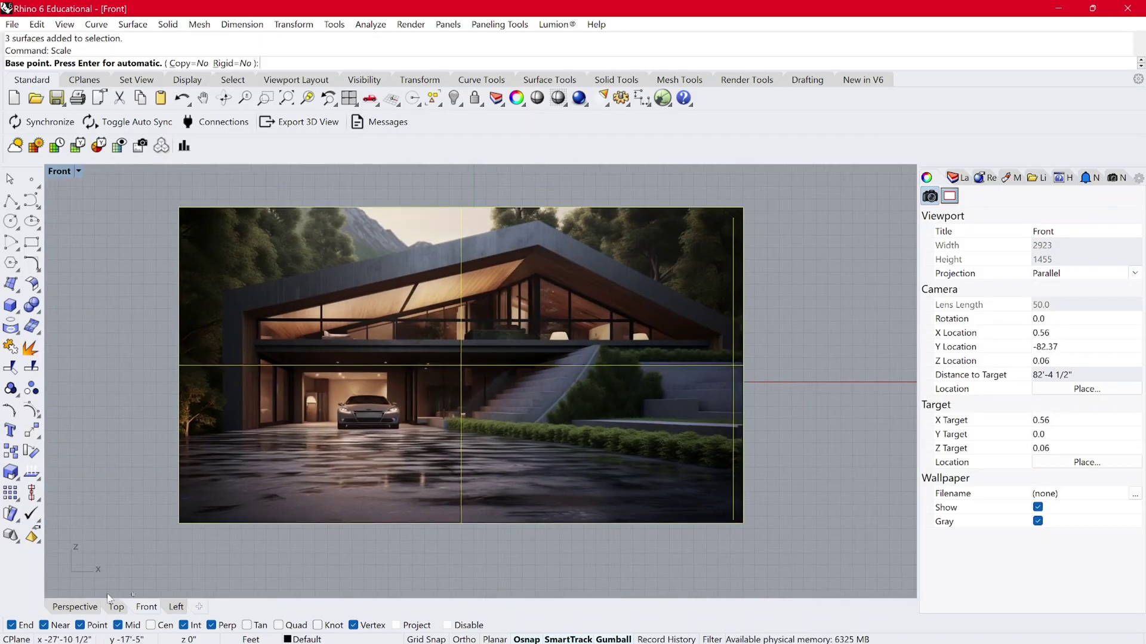
left_click(74, 606)
right_click_drag(453, 358, 494, 328)
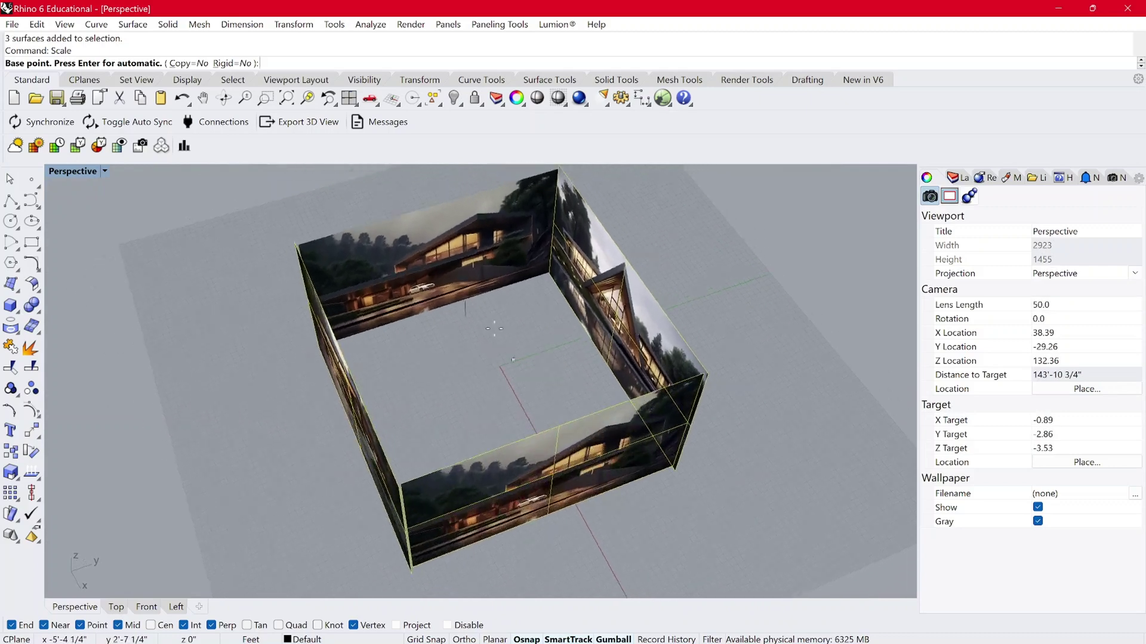
left_click(465, 316)
scroll(465, 316, "up", 5)
left_click(146, 606)
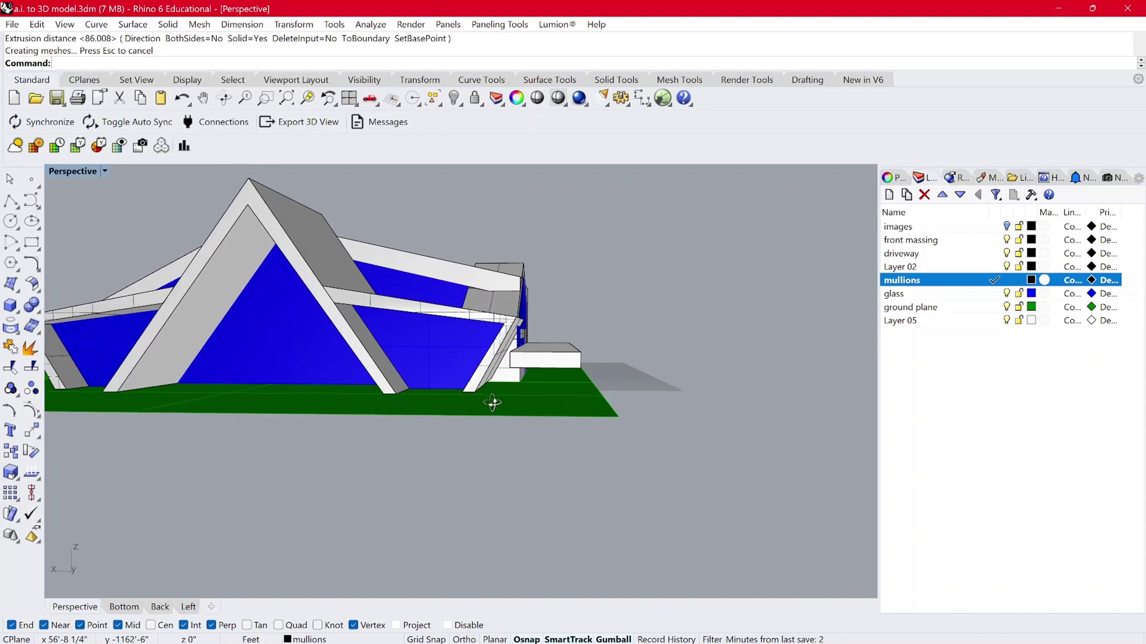
Orbit Perspective to look up from below the model and select the green ground plane
right_click_drag(493, 403, 259, 444)
left_click(259, 445)
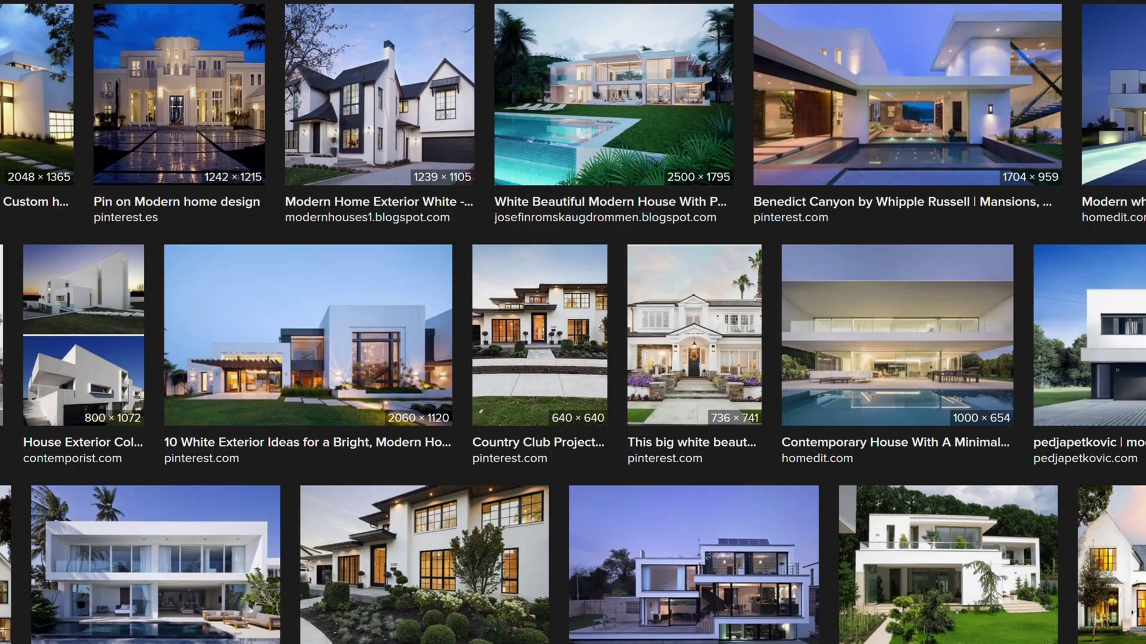
Scroll down through the Google Images grid of white modern house exteriors
scroll(573, 322, "down", 5)
scroll(573, 322, "down", 4)
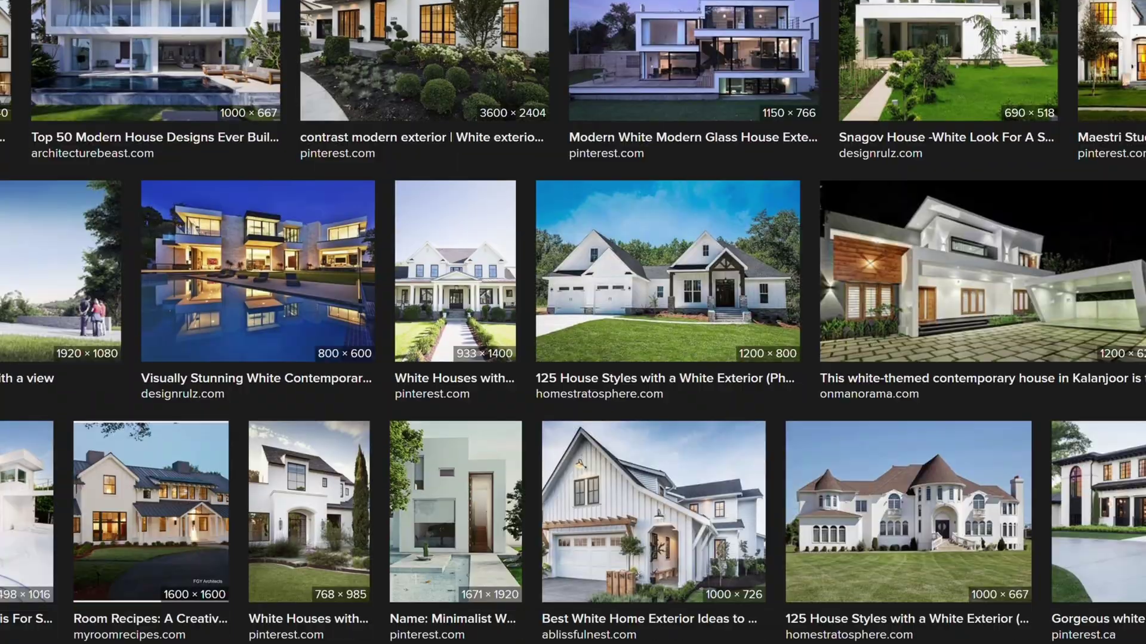
scroll(573, 323, "down", 10)
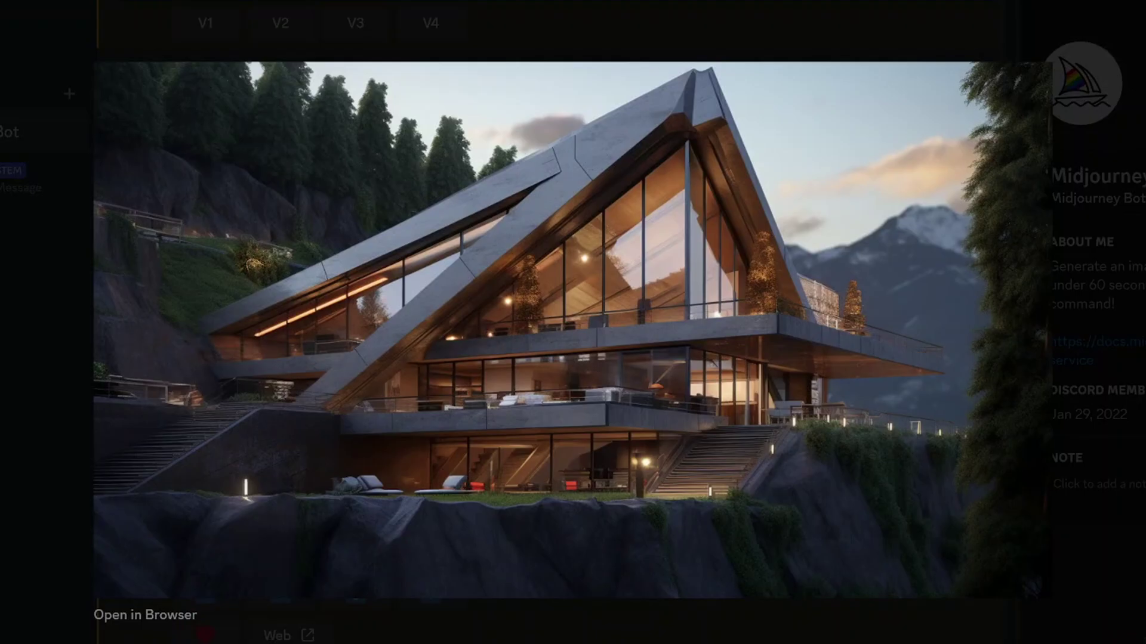
Close the full-size Image #4 A-frame render and scroll down the Midjourney chat
key("Escape")
scroll(849, 432, "down", 8)
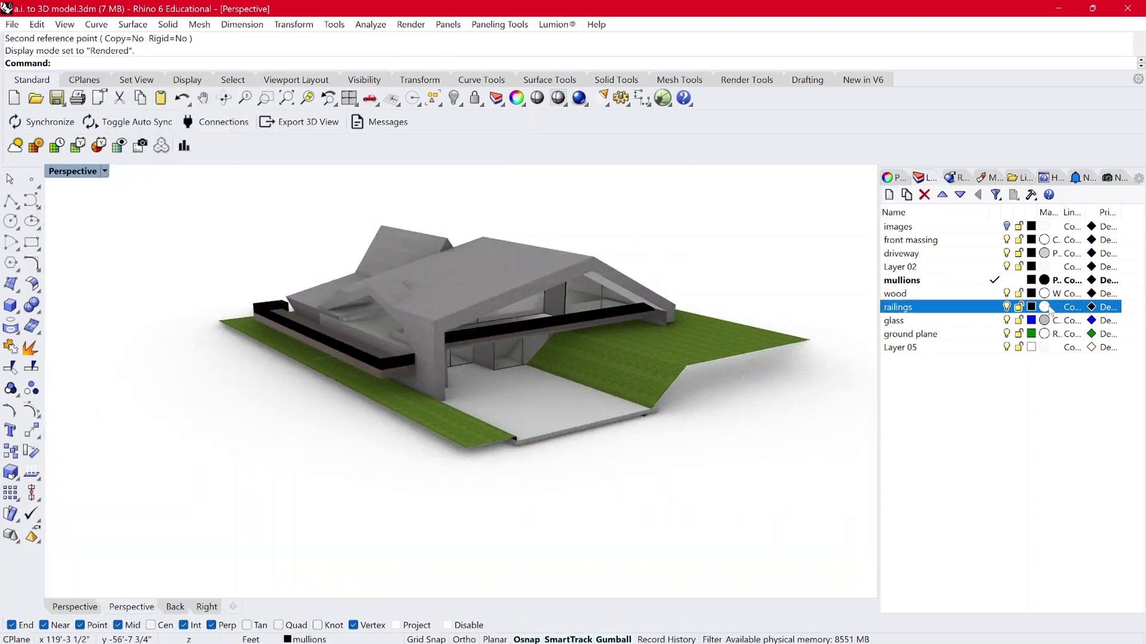
Open the railings layer's material settings
left_click(1044, 307)
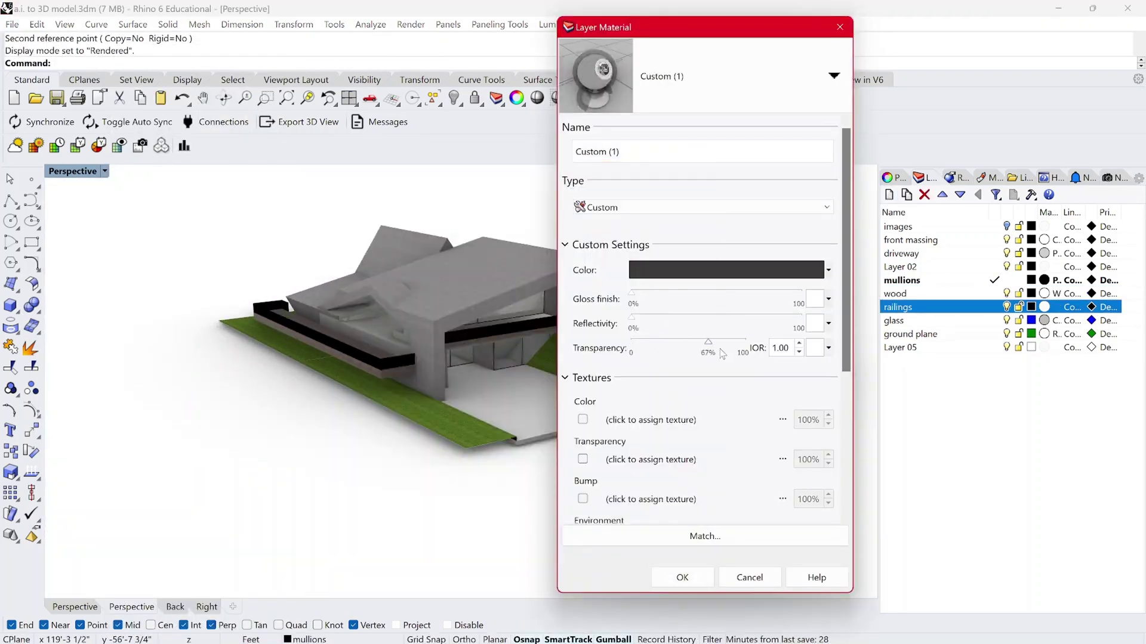